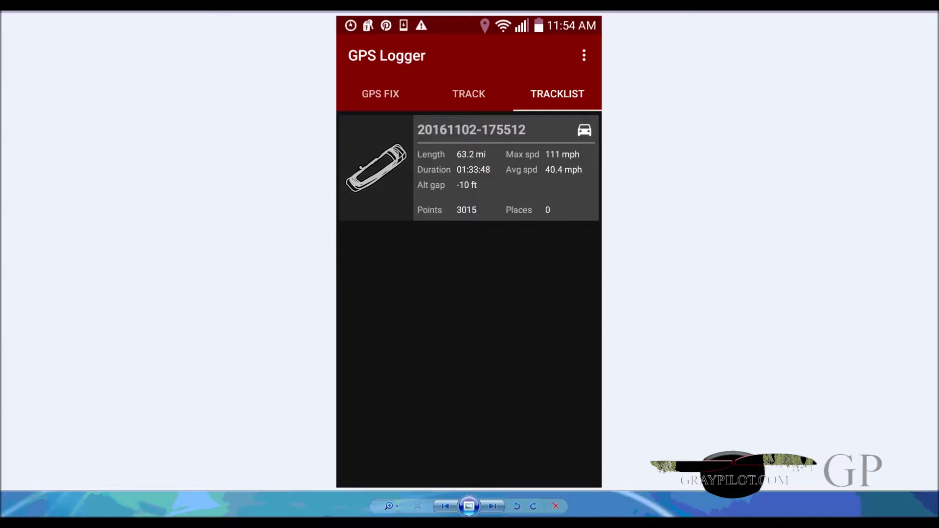
# View the GPS Logger phone screenshots of the track list and GPS fix screens
pyautogui.press('Right')
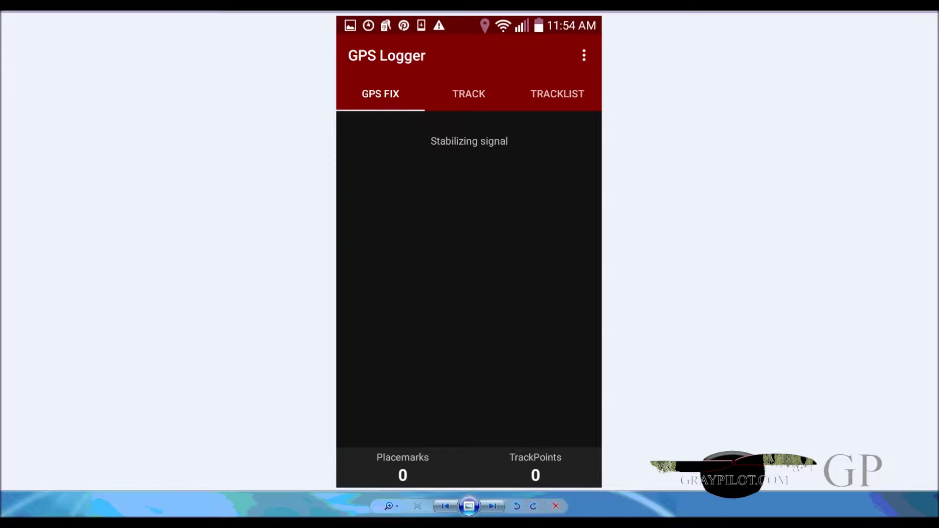
pyautogui.click(469, 94)
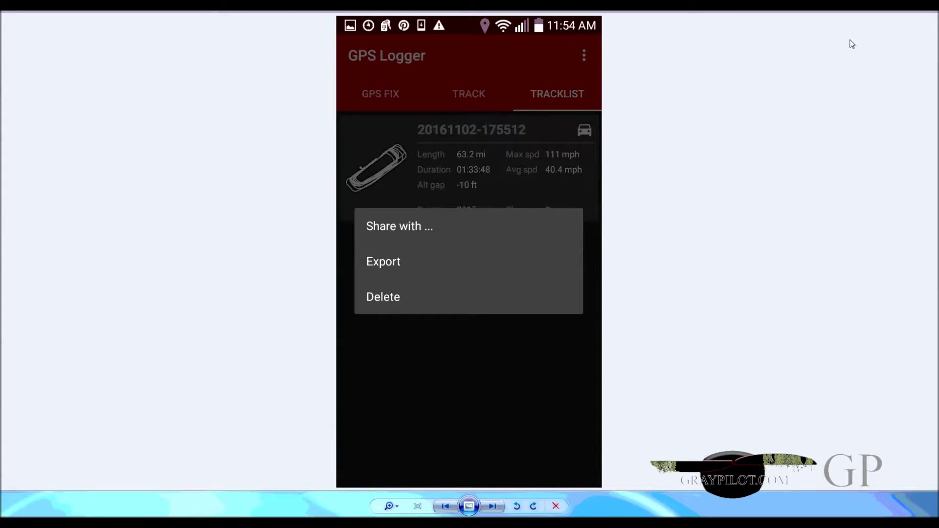
# Switch to the text editor and examine the latitude, longitude, elevation, speed and time tags of the first trackpoints in 20161102-175512.gpx
pyautogui.hotkey('alt', 'Tab')
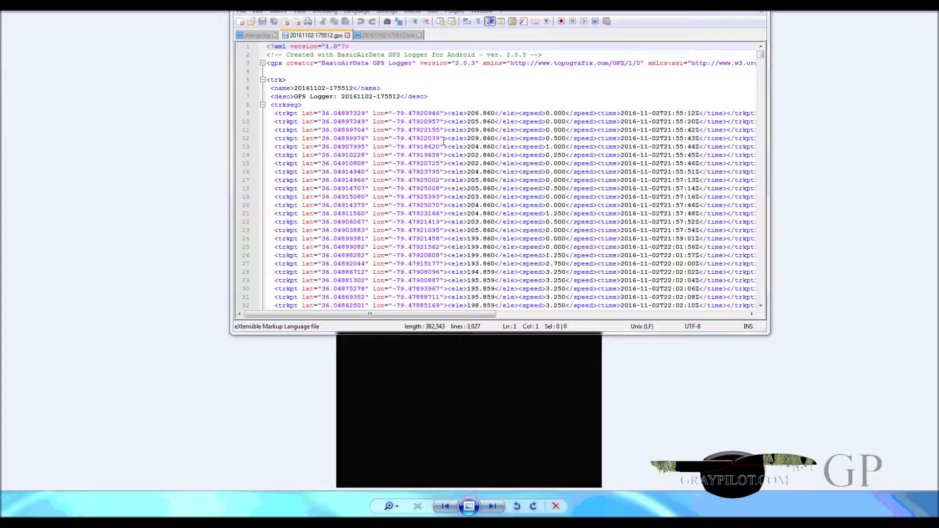
pyautogui.doubleClick(303, 113)
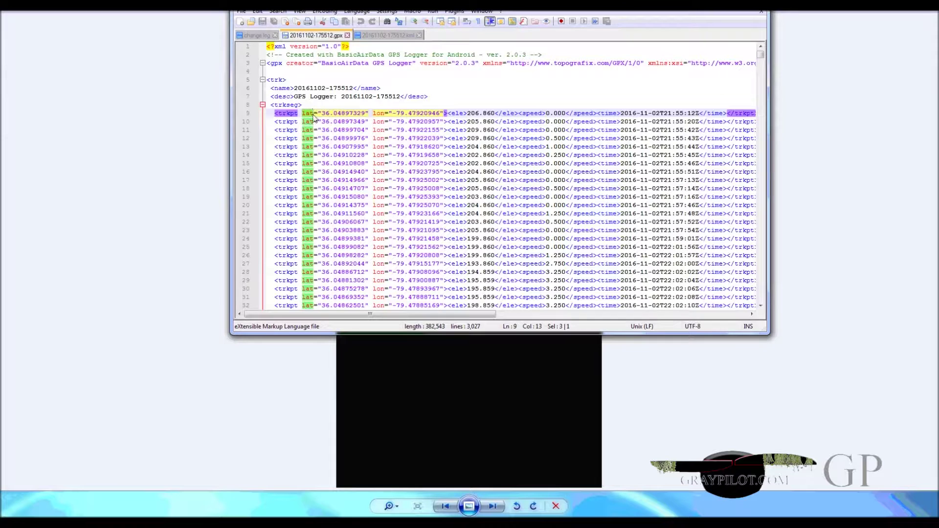
pyautogui.click(273, 114)
pyautogui.moveTo(273, 114); pyautogui.dragTo(558, 113)
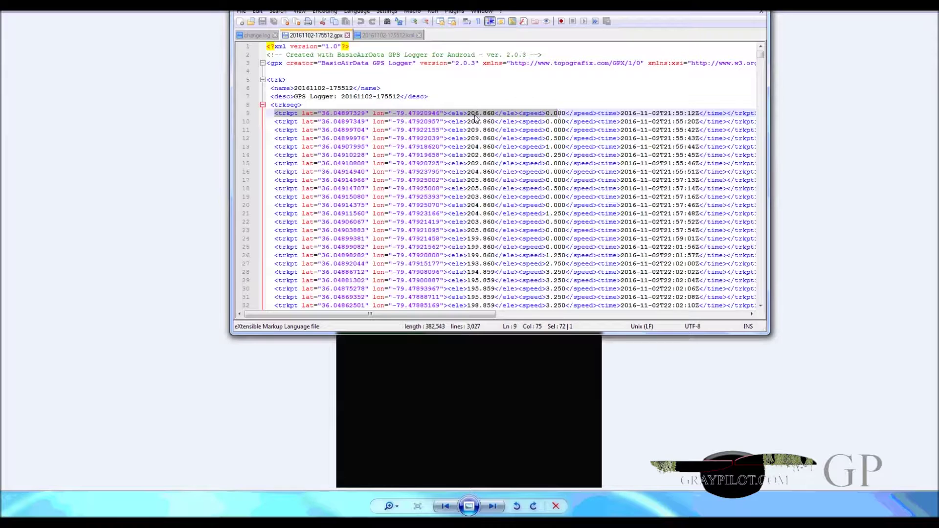
pyautogui.click(306, 113)
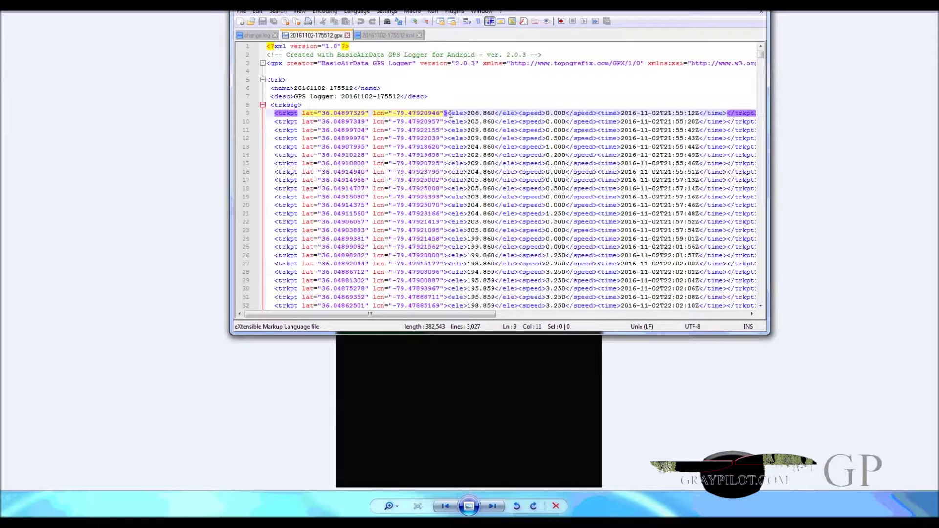
pyautogui.moveTo(451, 113); pyautogui.dragTo(466, 112)
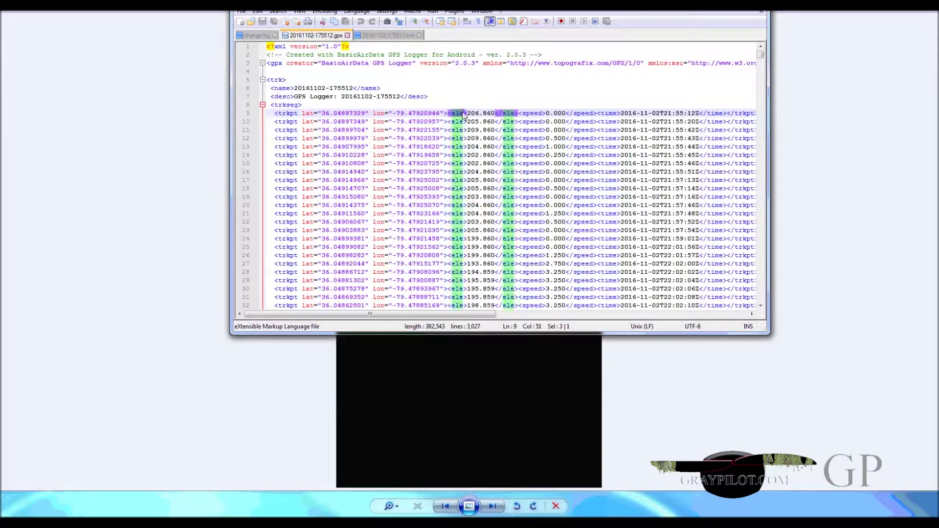
pyautogui.moveTo(524, 112); pyautogui.dragTo(544, 113)
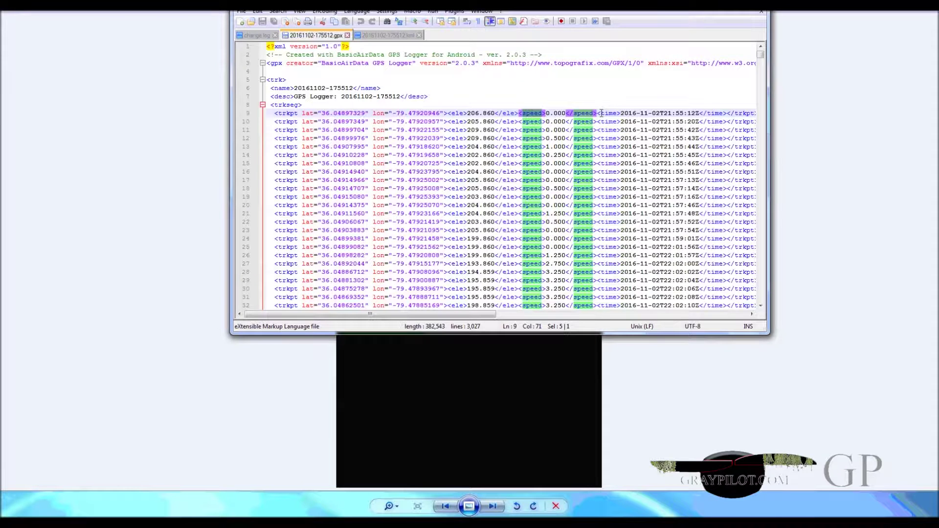
pyautogui.moveTo(602, 112); pyautogui.dragTo(618, 113)
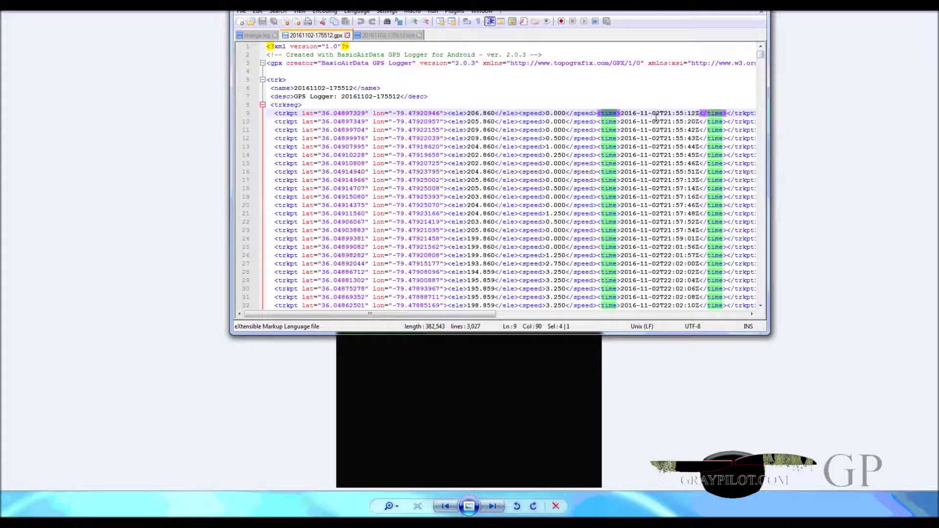
pyautogui.moveTo(465, 314); pyautogui.dragTo(488, 314)
pyautogui.moveTo(715, 113); pyautogui.dragTo(684, 113)
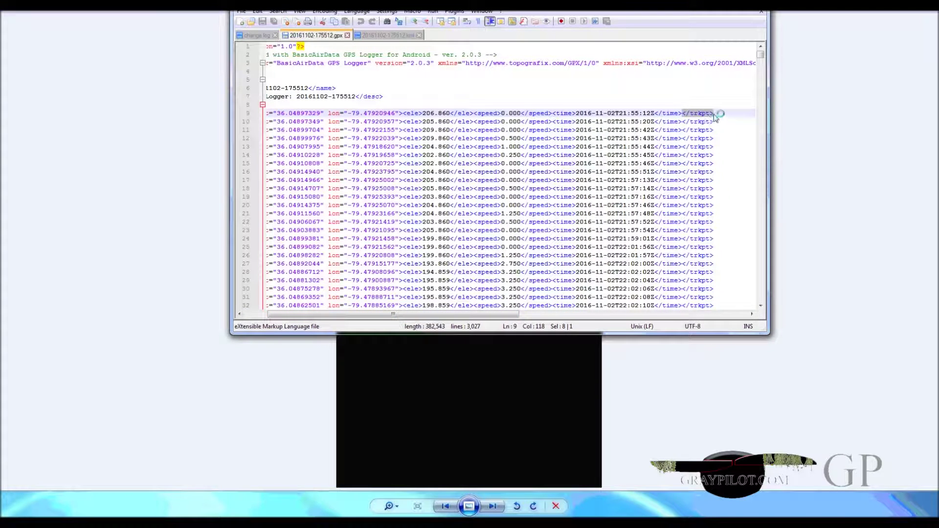
pyautogui.moveTo(483, 314); pyautogui.dragTo(461, 314)
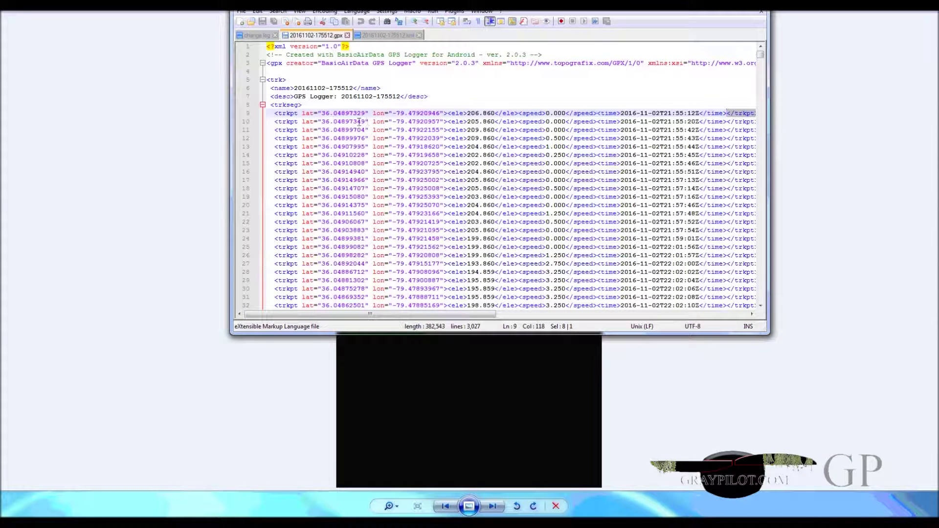
pyautogui.moveTo(396, 122); pyautogui.dragTo(437, 121)
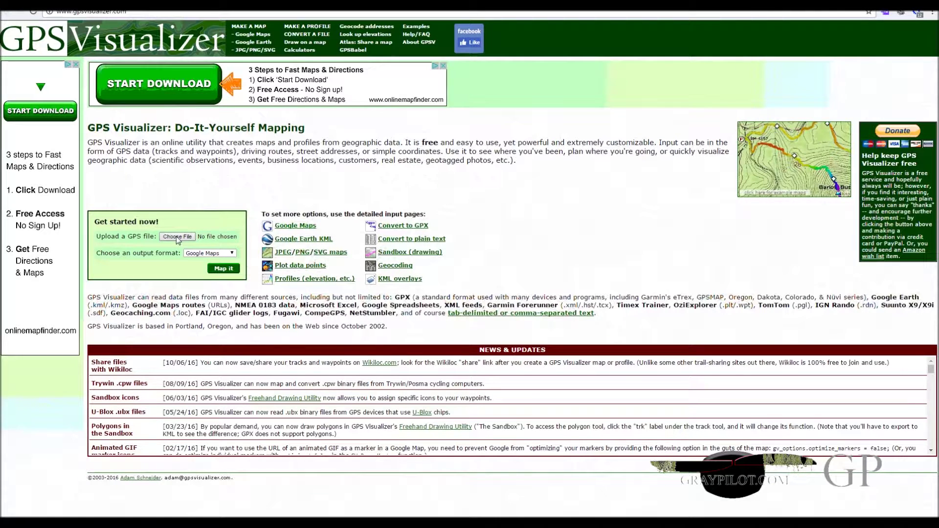
# Select the GPX track file for upload in GPS Visualizer and draw it as an elevation profile
pyautogui.press('Return')
pyautogui.moveTo(98, 254); pyautogui.dragTo(181, 255)
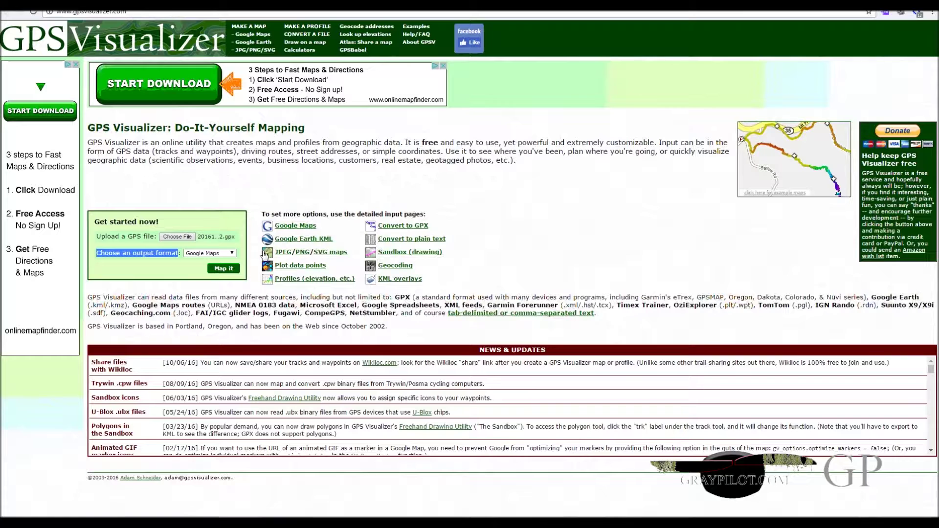
pyautogui.click(221, 254)
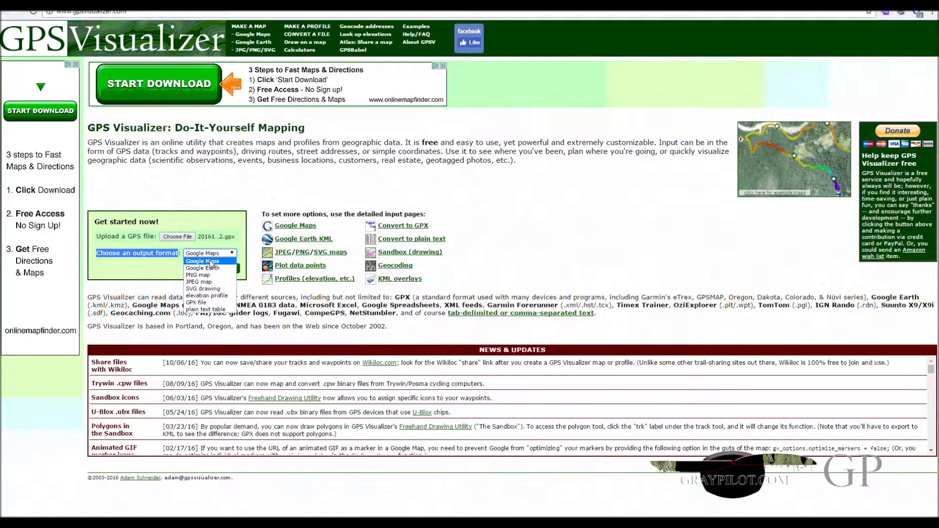
pyautogui.click(211, 296)
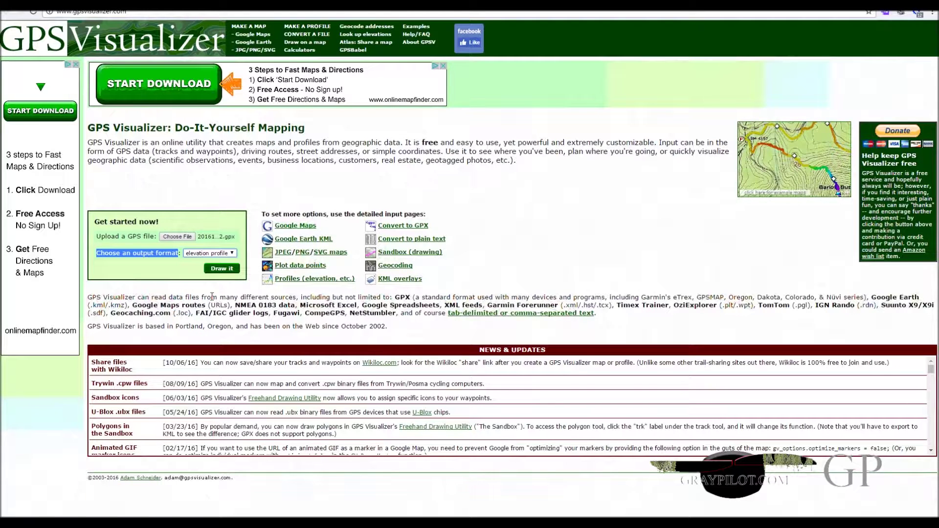
pyautogui.click(220, 270)
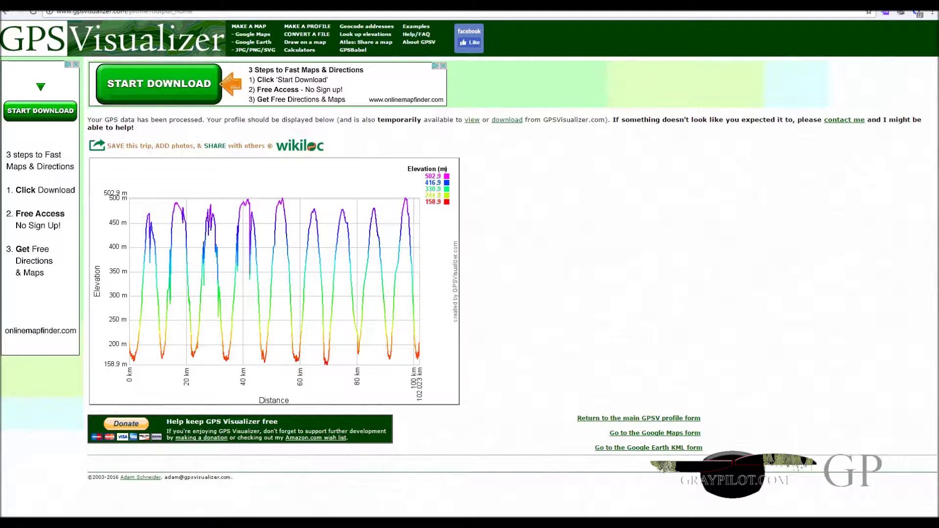
# Switch back to the GPX file in the text editor and follow how the trackpoints' elevation values change during the first climb
pyautogui.hotkey('alt', 'Tab')
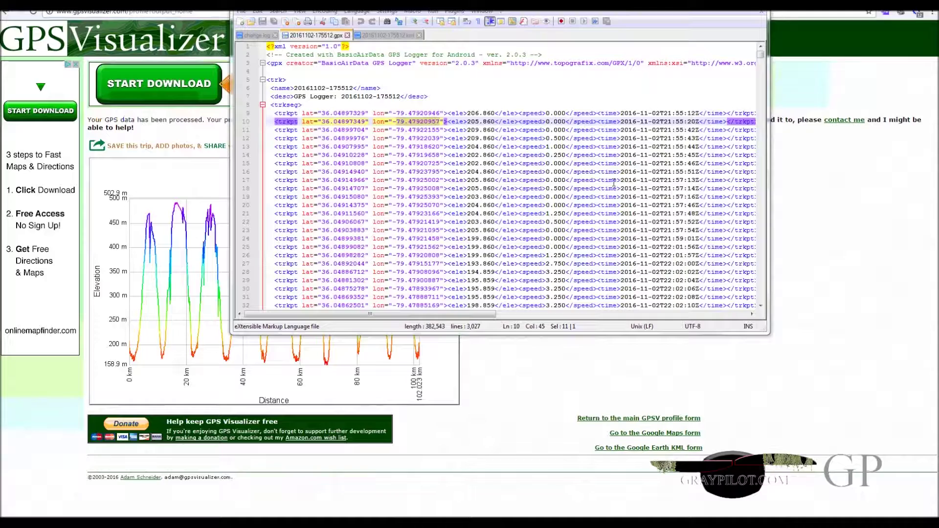
pyautogui.moveTo(764, 59); pyautogui.dragTo(764, 82)
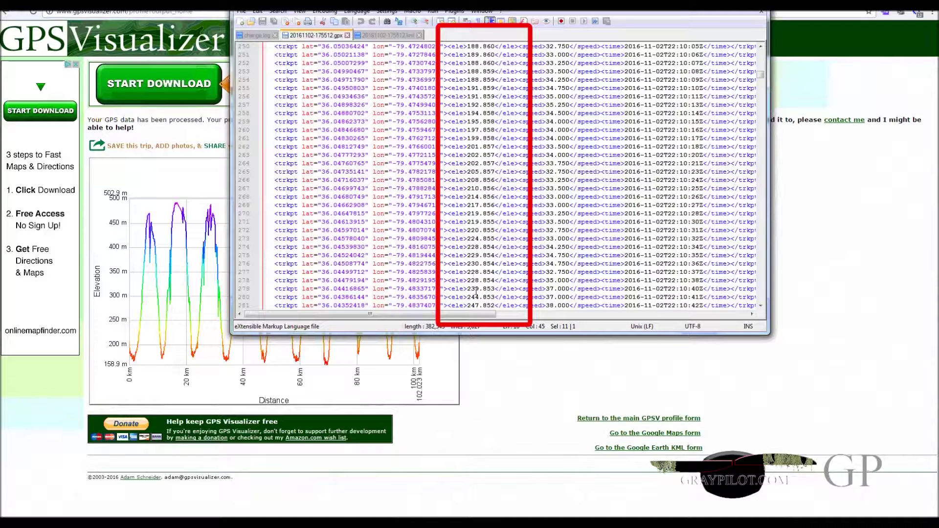
pyautogui.click(761, 305)
pyautogui.click(761, 306)
pyautogui.click(761, 305)
pyautogui.click(761, 306)
pyautogui.doubleClick(761, 306)
pyautogui.click(761, 306)
pyautogui.doubleClick(761, 306)
pyautogui.doubleClick(761, 306)
pyautogui.click(762, 305)
pyautogui.doubleClick(762, 306)
pyautogui.doubleClick(761, 306)
pyautogui.click(762, 305)
pyautogui.doubleClick(761, 306)
pyautogui.doubleClick(761, 306)
pyautogui.doubleClick(761, 306)
pyautogui.click(761, 306)
pyautogui.doubleClick(761, 306)
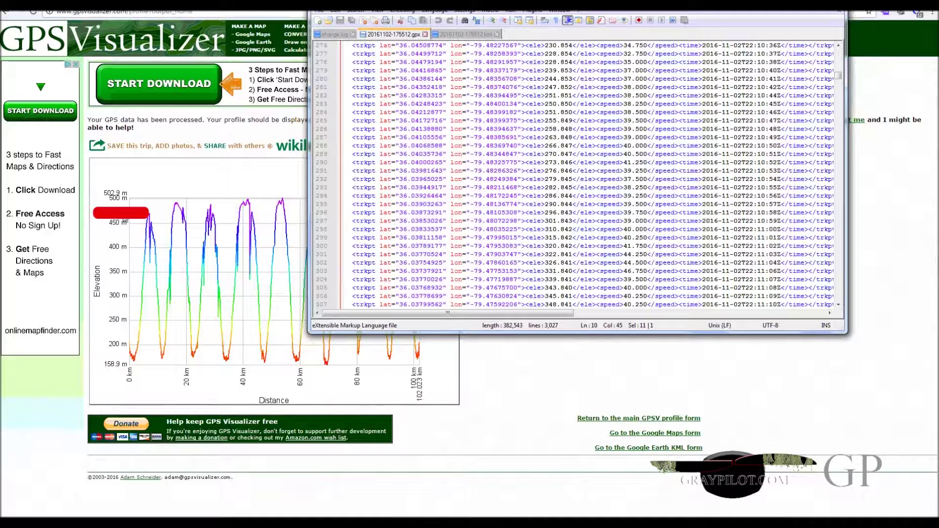
# Examine the elevation values around the track's first peak to compare them with the elevation profile
pyautogui.click(840, 288)
pyautogui.click(840, 288)
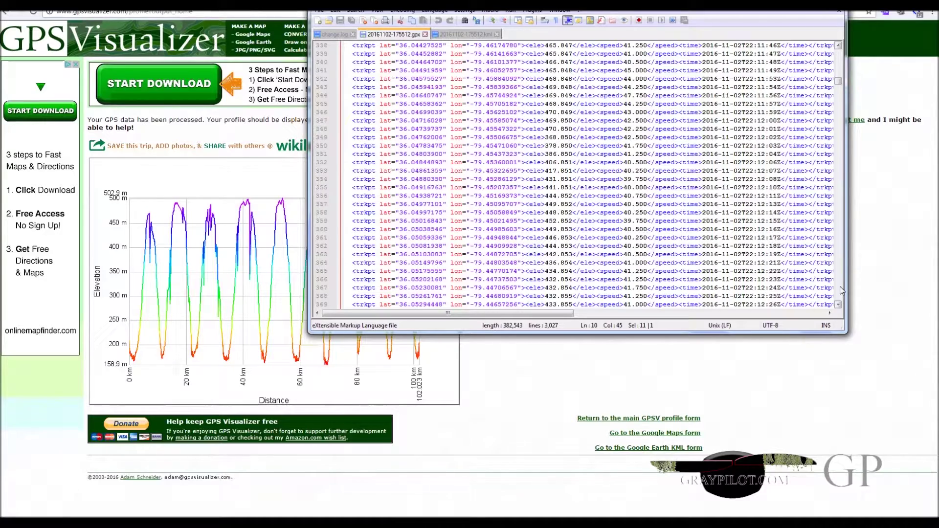
pyautogui.click(840, 288)
pyautogui.click(840, 289)
pyautogui.click(841, 64)
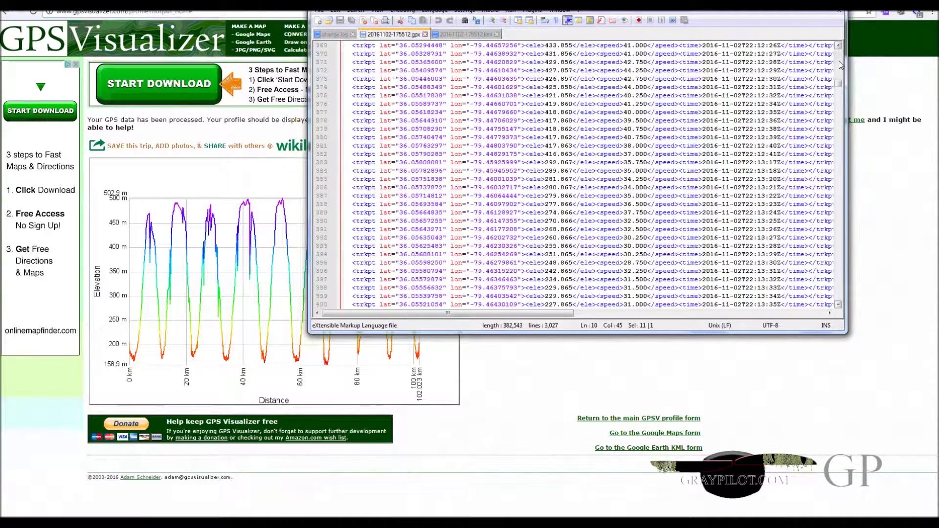
pyautogui.click(841, 65)
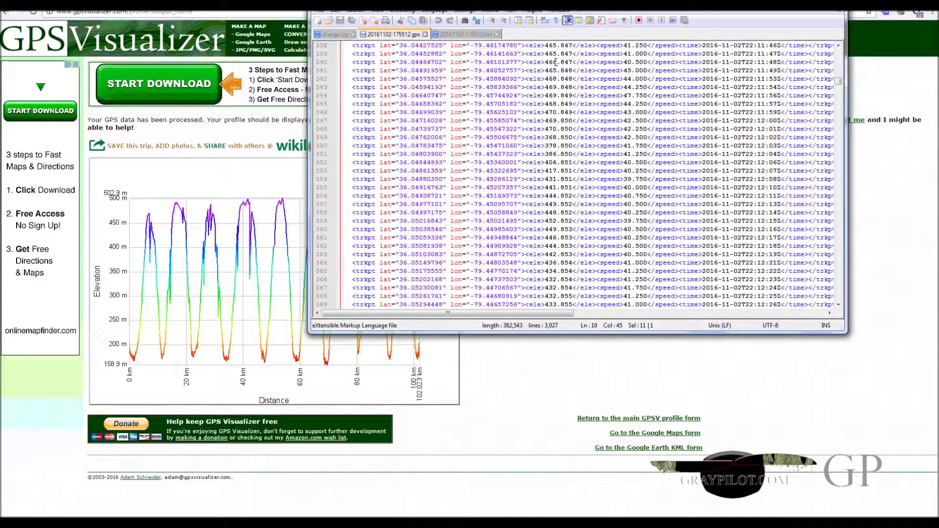
pyautogui.click(840, 55)
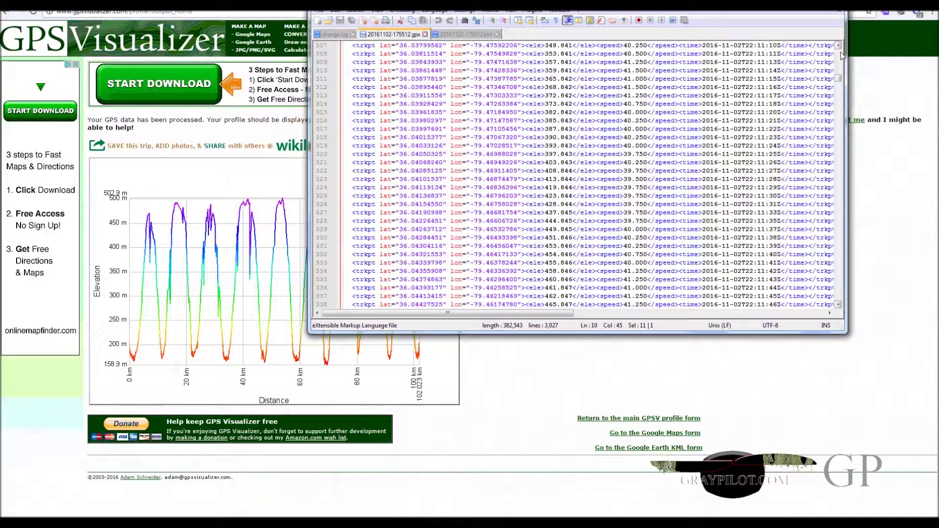
pyautogui.click(839, 305)
pyautogui.click(839, 304)
pyautogui.click(839, 304)
pyautogui.click(838, 304)
pyautogui.click(838, 304)
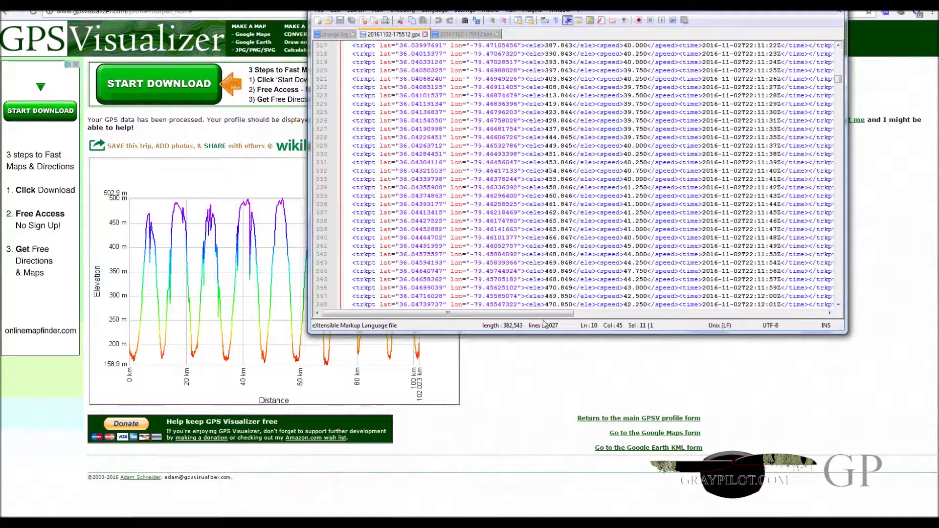
# Highlight the trackpoints from line 349 to line 355, just after the first peak, to inspect their elevation values
pyautogui.moveTo(544, 238); pyautogui.dragTo(570, 292)
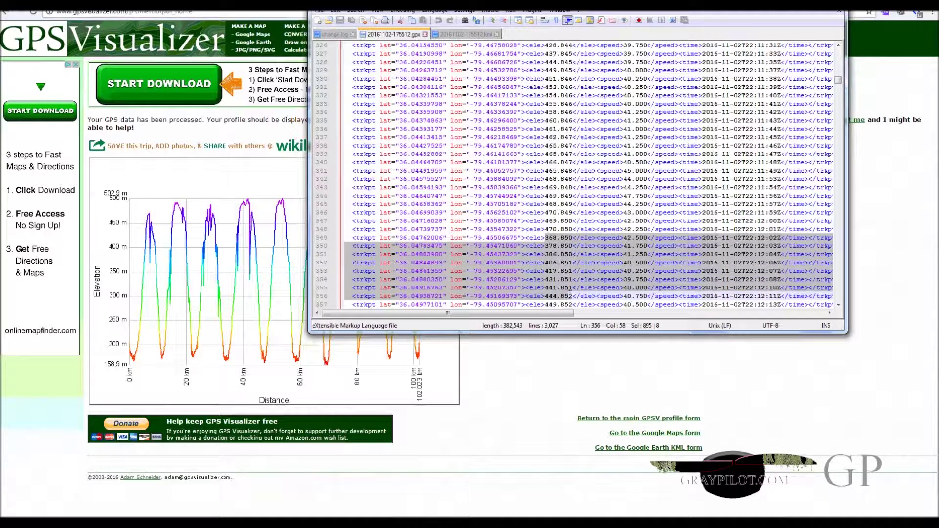
pyautogui.click(349, 238)
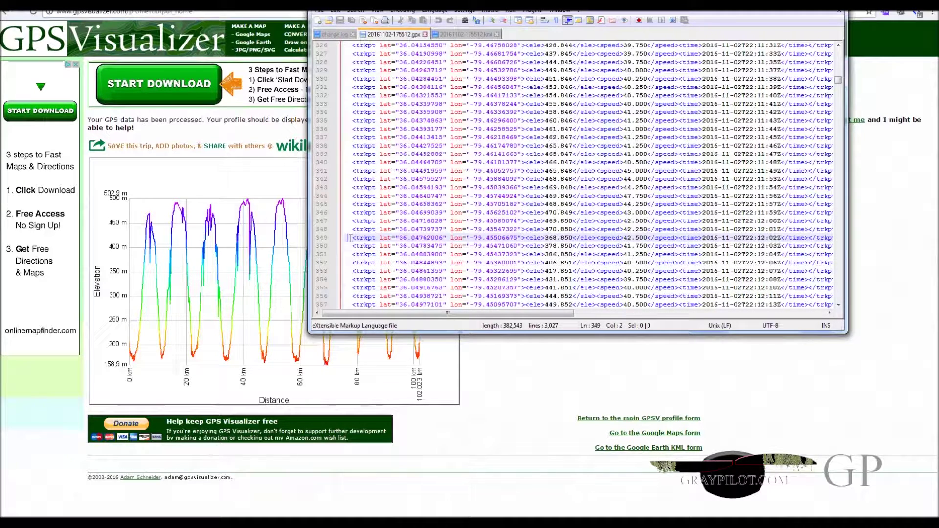
pyautogui.moveTo(352, 238); pyautogui.dragTo(365, 289)
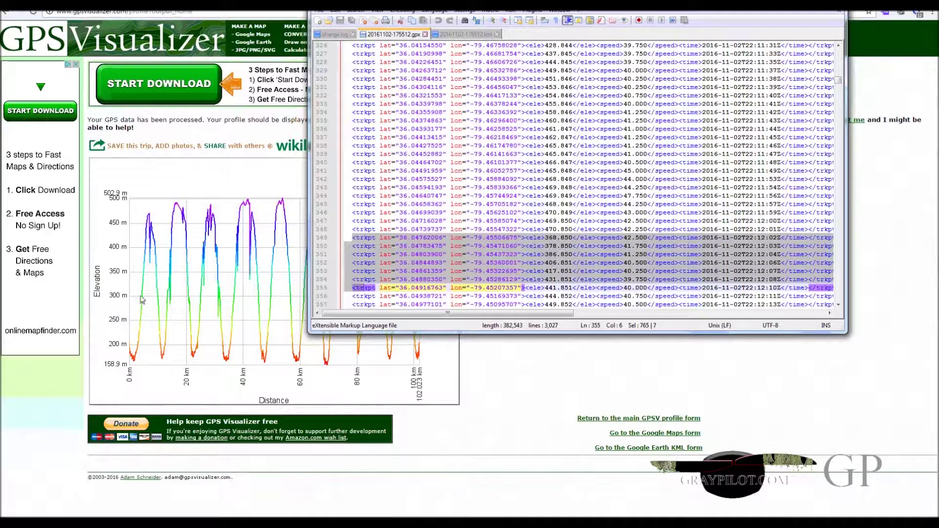
# Return to the GPS Visualizer home page, select the GPX track file again and map it as a JPEG map
pyautogui.click(152, 215)
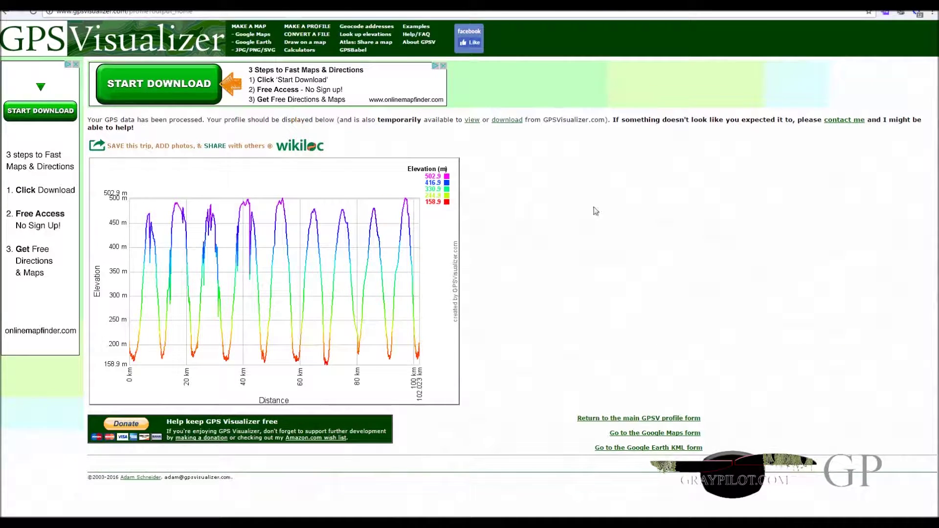
pyautogui.click(6, 15)
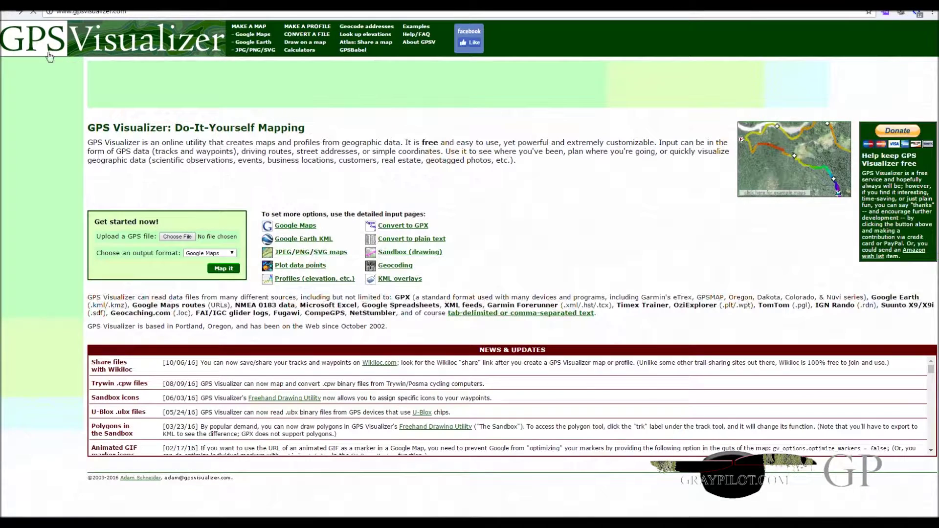
pyautogui.click(178, 237)
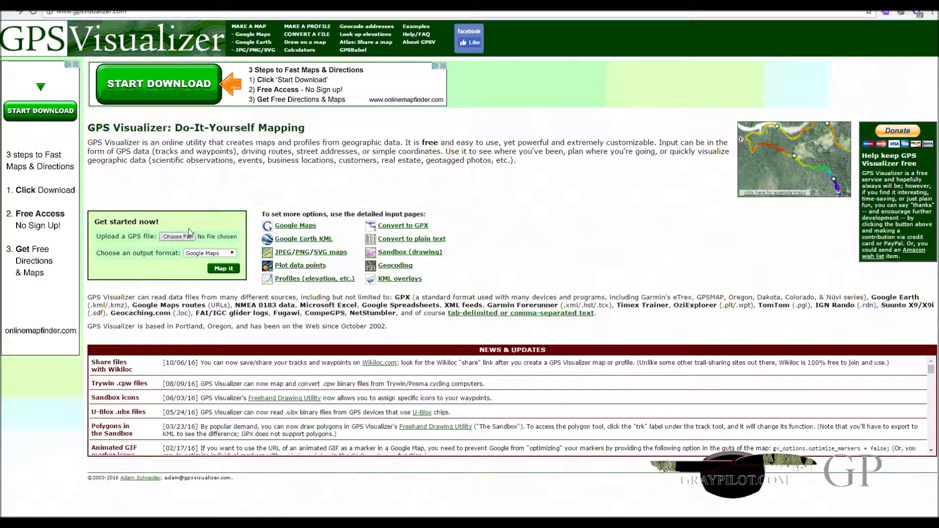
pyautogui.press('Return')
pyautogui.click(227, 254)
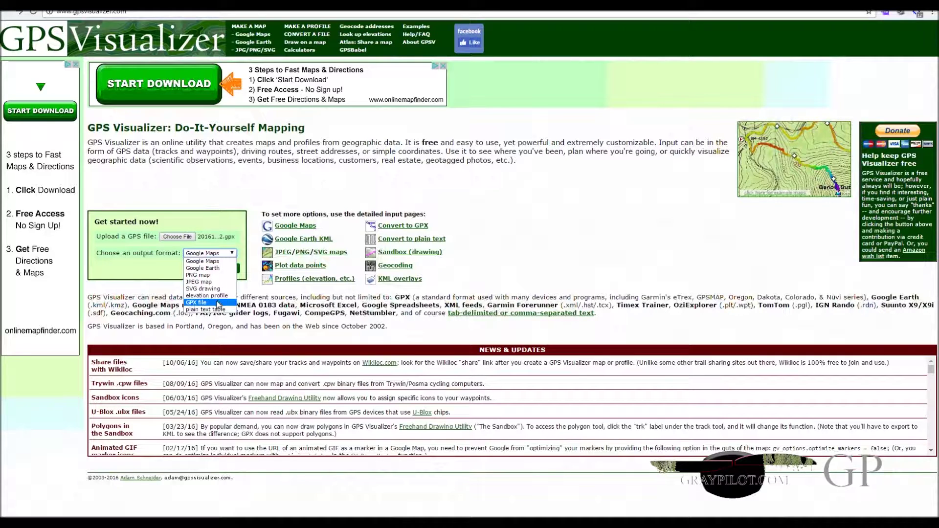
pyautogui.click(198, 283)
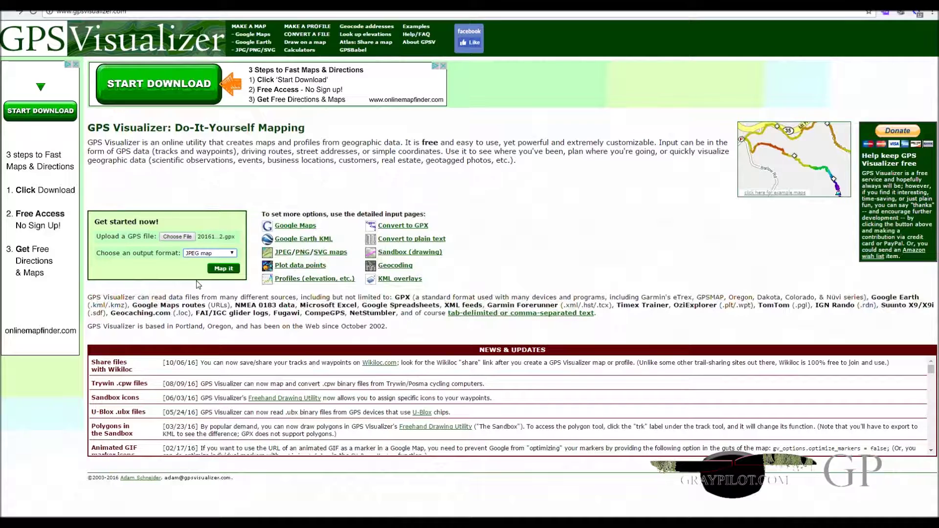
pyautogui.click(224, 269)
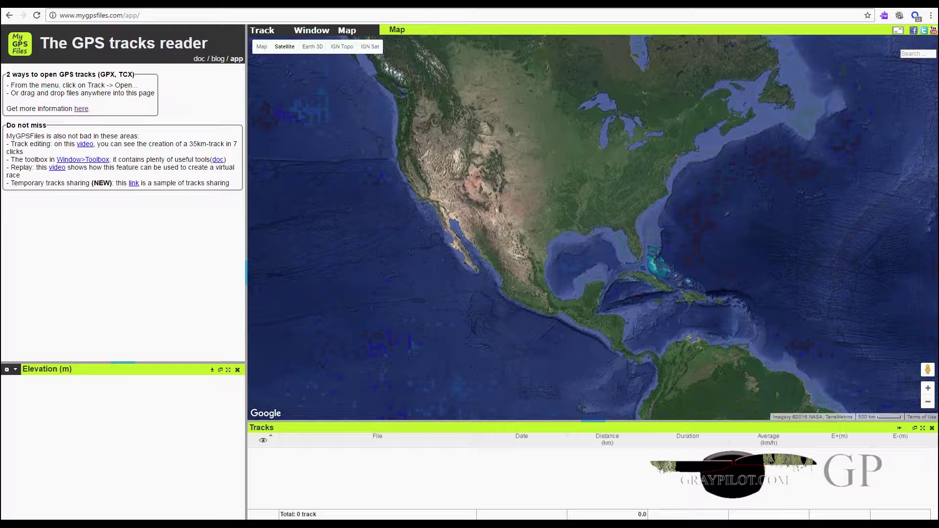
# Load 20161102-175512.gpx into the MyGPSFiles track reader and show the track on the plain Map view
pyautogui.moveTo(2, 304); pyautogui.dragTo(561, 172)
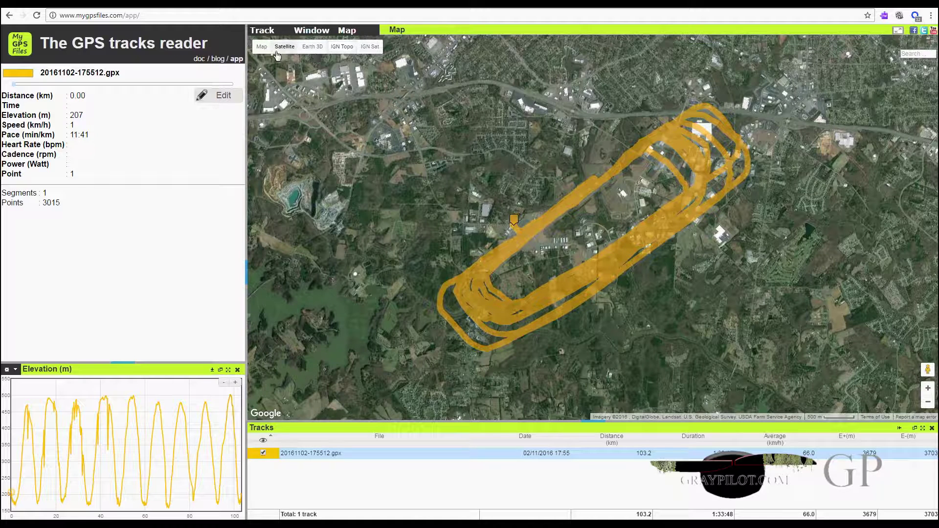
pyautogui.click(262, 46)
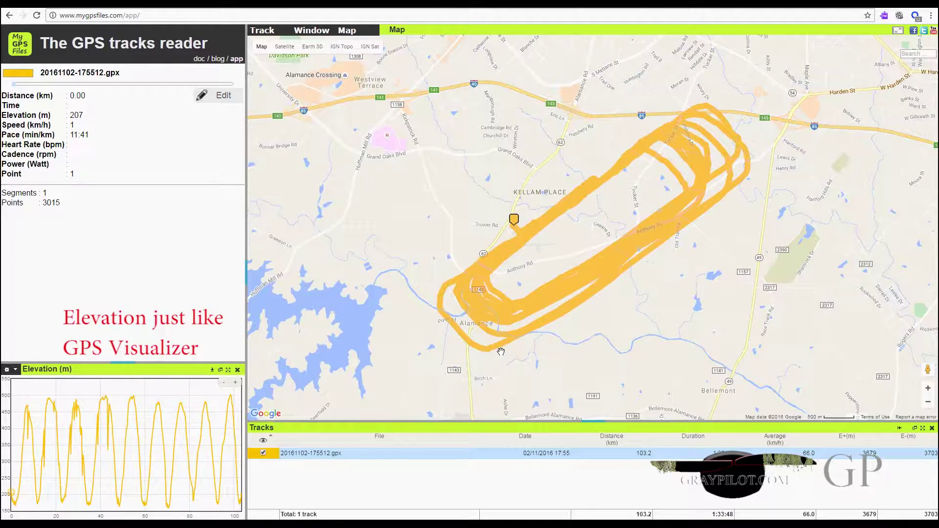
# Show the track over Satellite imagery in MyGPSFiles and try the Earth 3D view
pyautogui.scroll(1, 504, 343)
pyautogui.scroll(1, 501, 316)
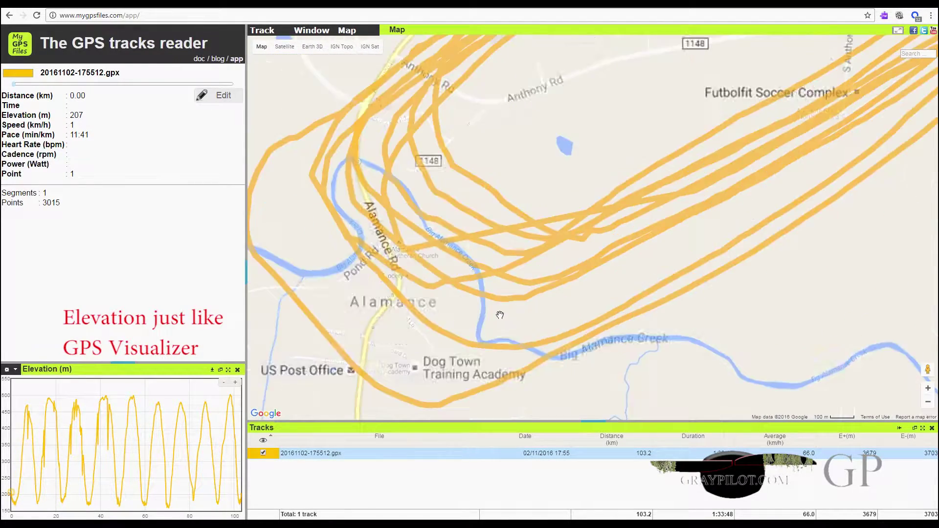
pyautogui.moveTo(480, 279); pyautogui.dragTo(528, 356)
pyautogui.moveTo(571, 194); pyautogui.dragTo(510, 338)
pyautogui.moveTo(574, 175); pyautogui.dragTo(482, 280)
pyautogui.moveTo(597, 188); pyautogui.dragTo(487, 212)
pyautogui.scroll(-1, 518, 166)
pyautogui.click(286, 47)
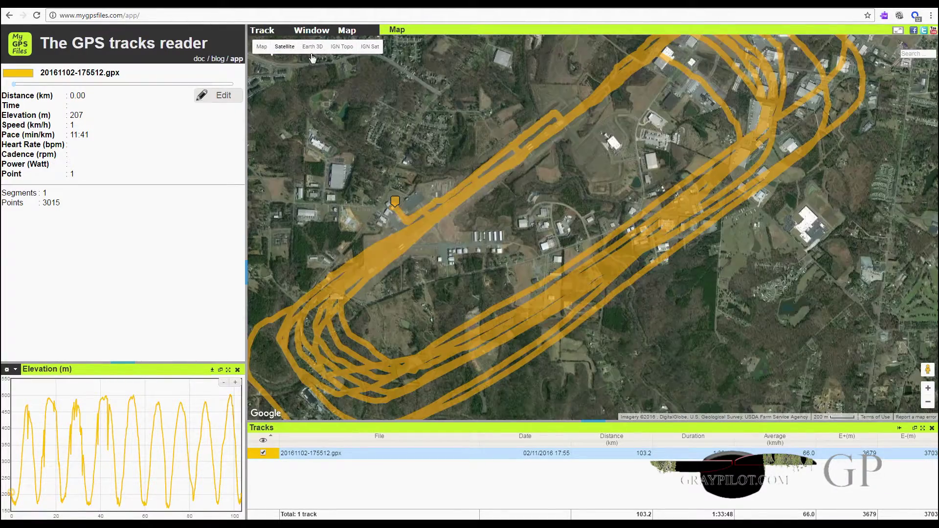
pyautogui.click(313, 47)
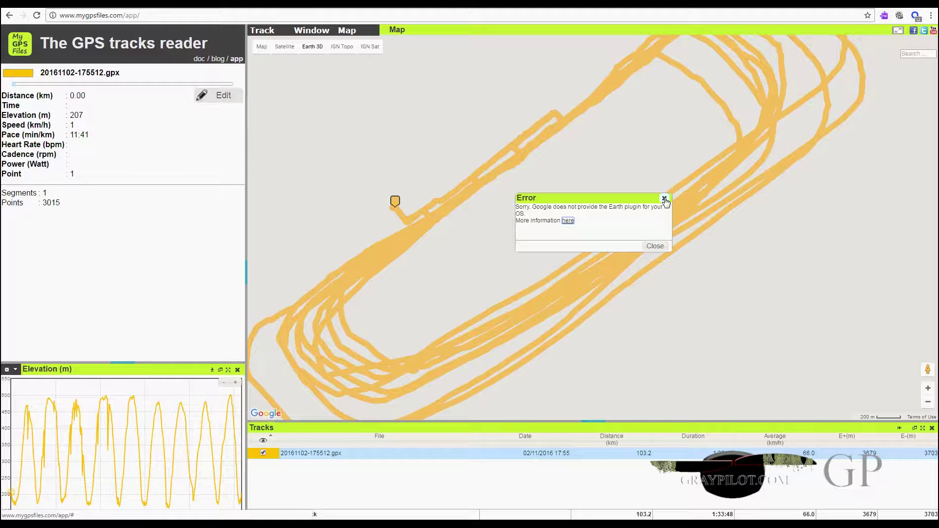
pyautogui.click(655, 246)
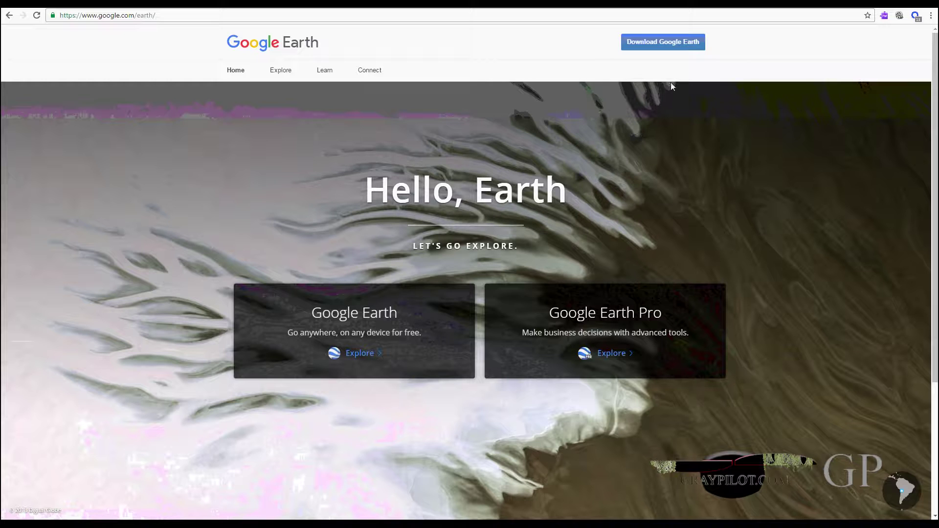
pyautogui.click(656, 42)
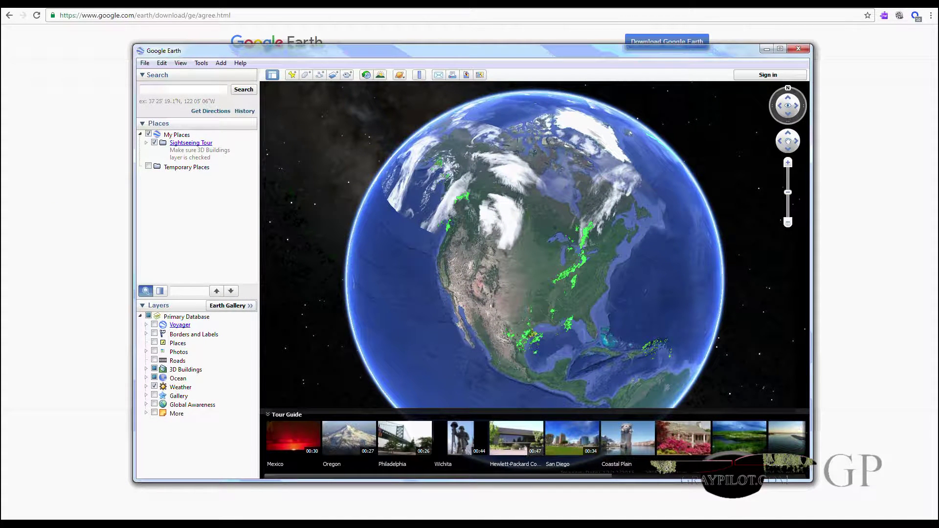
pyautogui.click(145, 63)
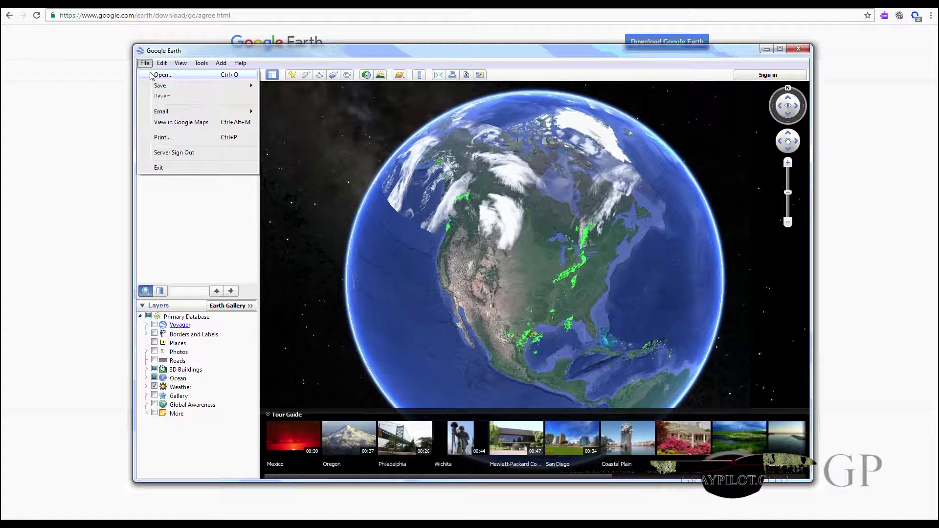
pyautogui.click(162, 75)
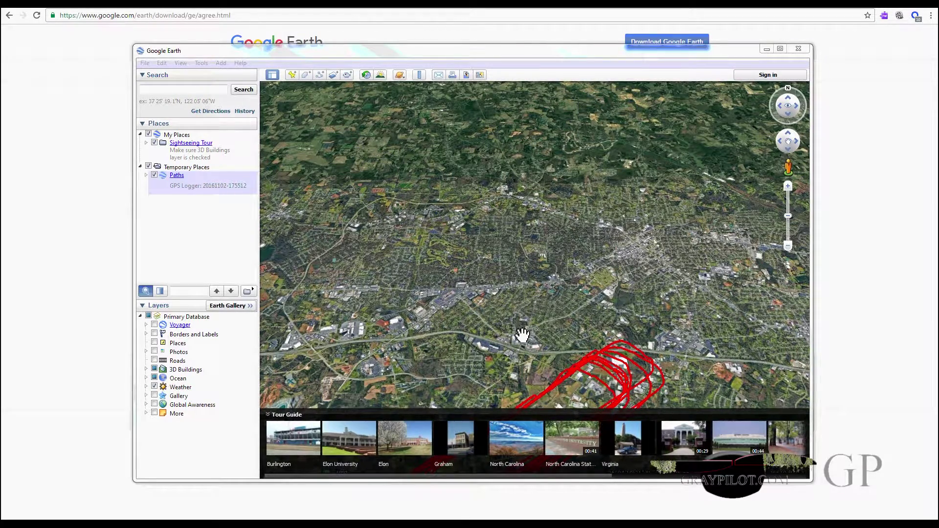
# Examine the red flight path in 3D from low angles and several sides, checking its altitude around the turns at both ends
pyautogui.moveTo(523, 336); pyautogui.dragTo(518, 325)
pyautogui.click(790, 152)
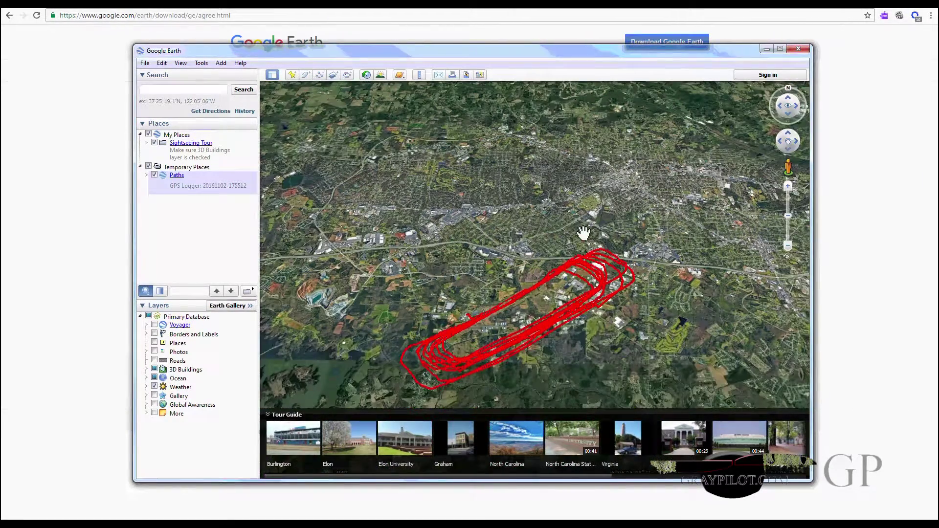
pyautogui.moveTo(524, 245); pyautogui.dragTo(530, 310)
pyautogui.scroll(3, 528, 310)
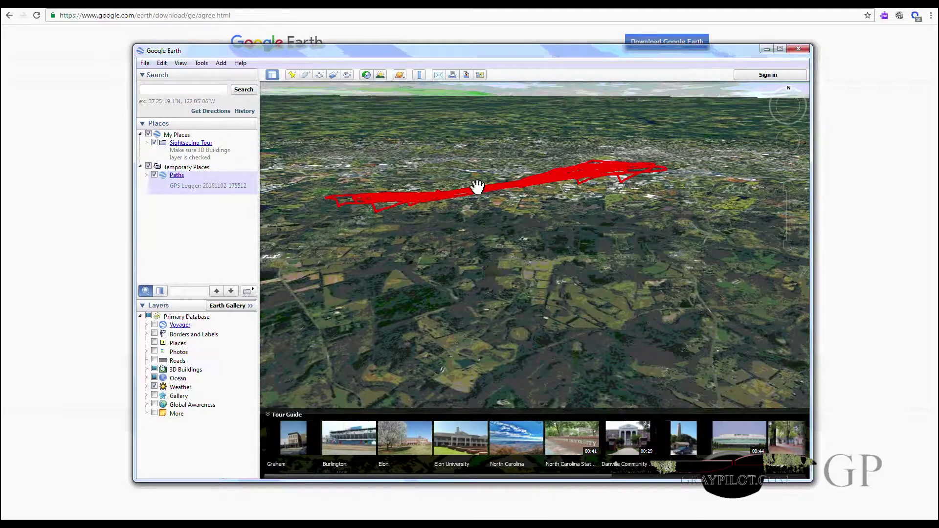
pyautogui.scroll(4, 479, 220)
pyautogui.moveTo(466, 225); pyautogui.dragTo(432, 260)
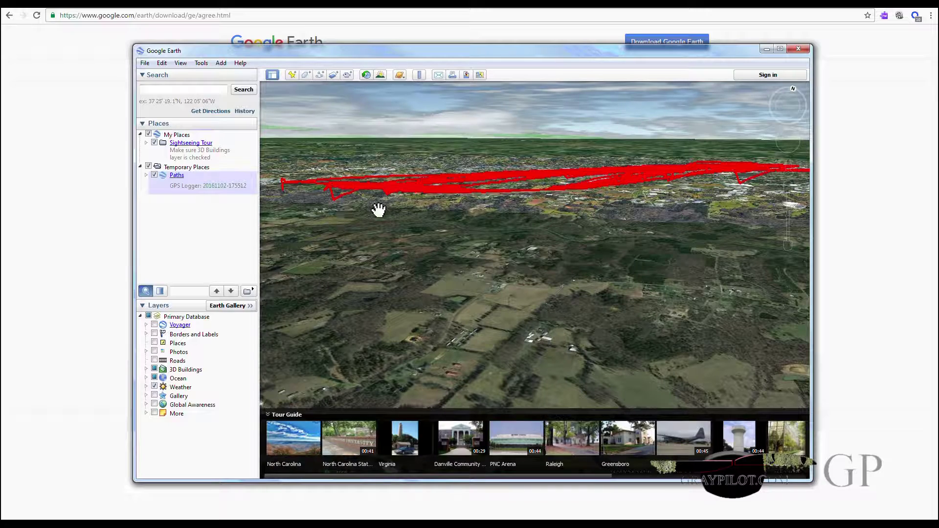
pyautogui.moveTo(704, 219); pyautogui.dragTo(582, 294)
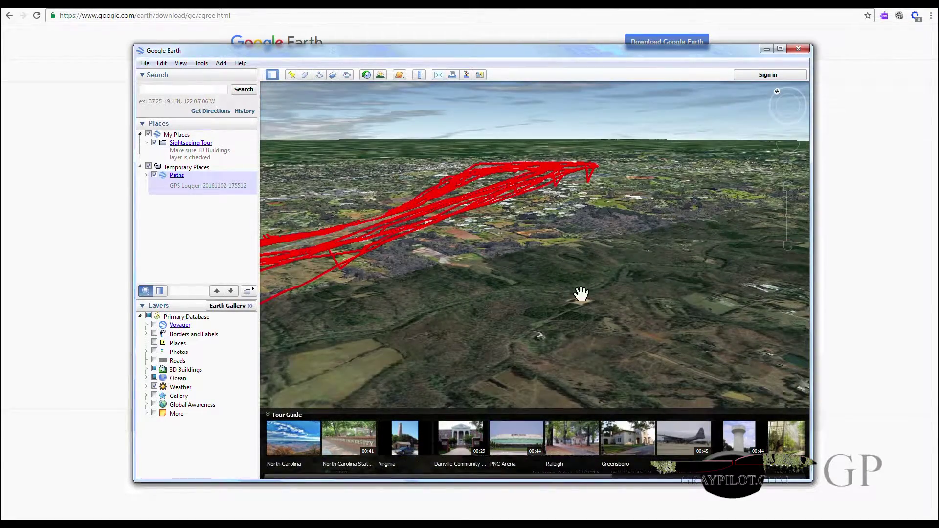
pyautogui.moveTo(497, 279); pyautogui.dragTo(504, 317)
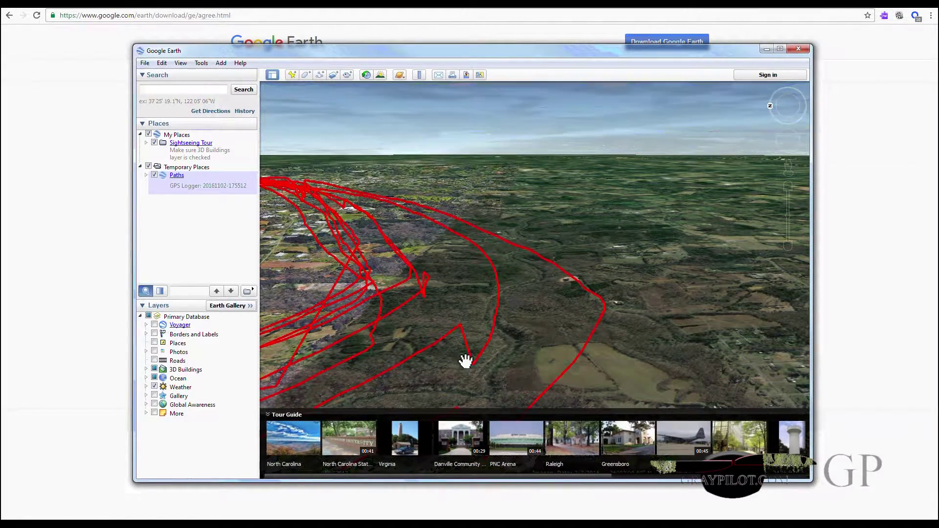
pyautogui.moveTo(379, 312); pyautogui.dragTo(486, 338)
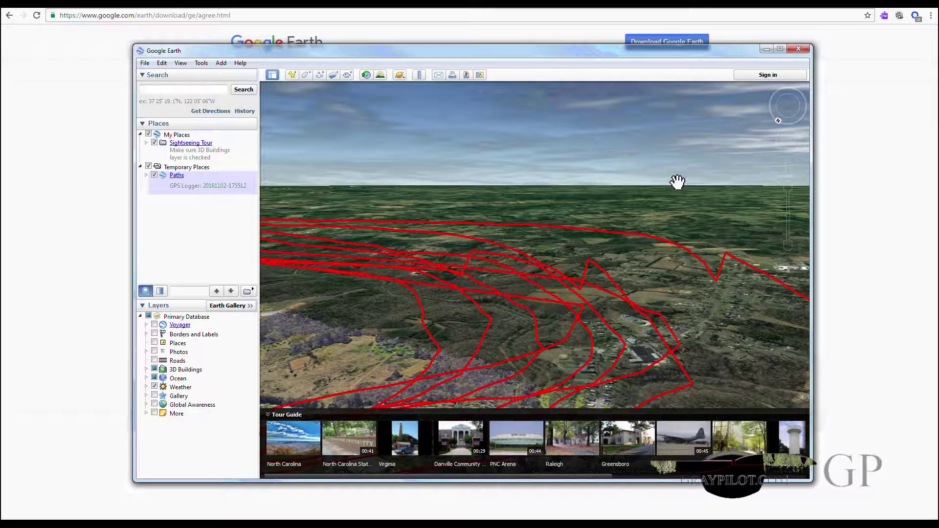
pyautogui.moveTo(489, 243); pyautogui.dragTo(535, 307)
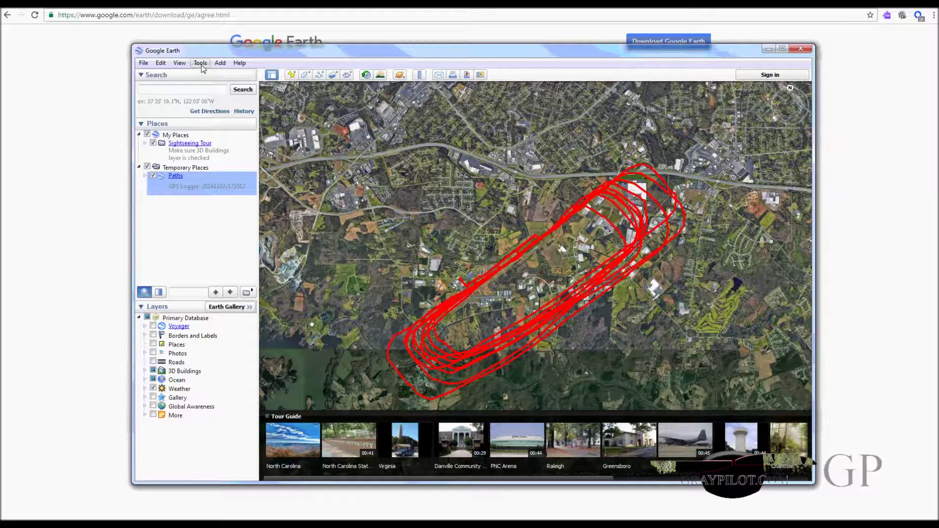
# Import the GPX file's waypoints, tracks and routes as KML Tracks through GPS Import, and hide the Paths layer
pyautogui.click(201, 64)
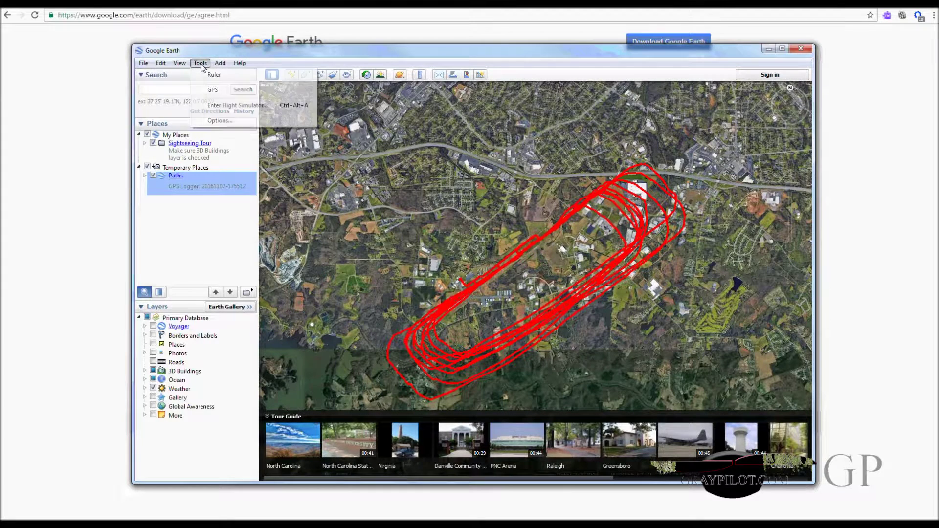
pyautogui.click(210, 91)
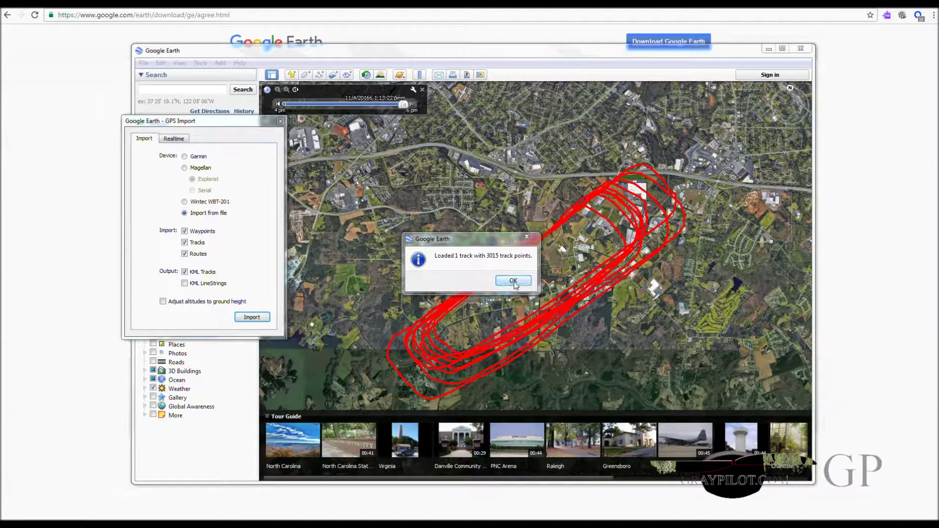
pyautogui.click(513, 282)
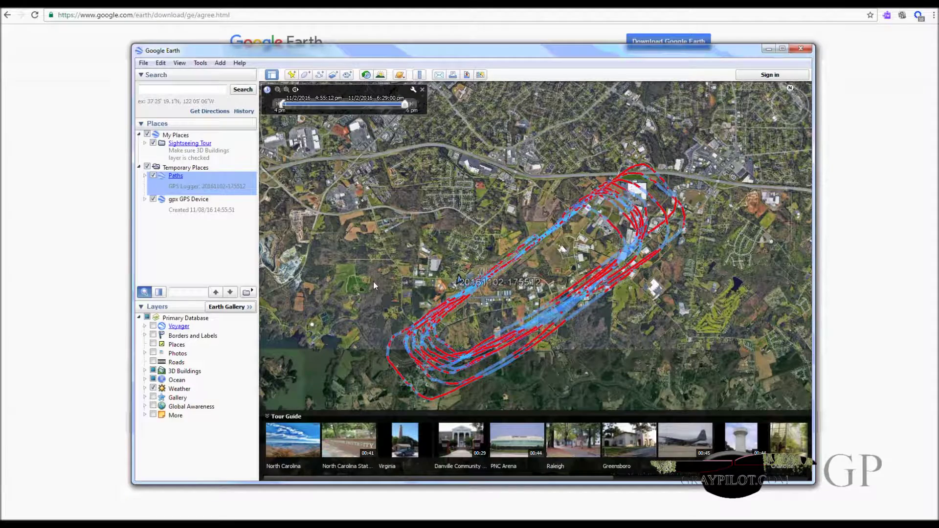
pyautogui.click(153, 176)
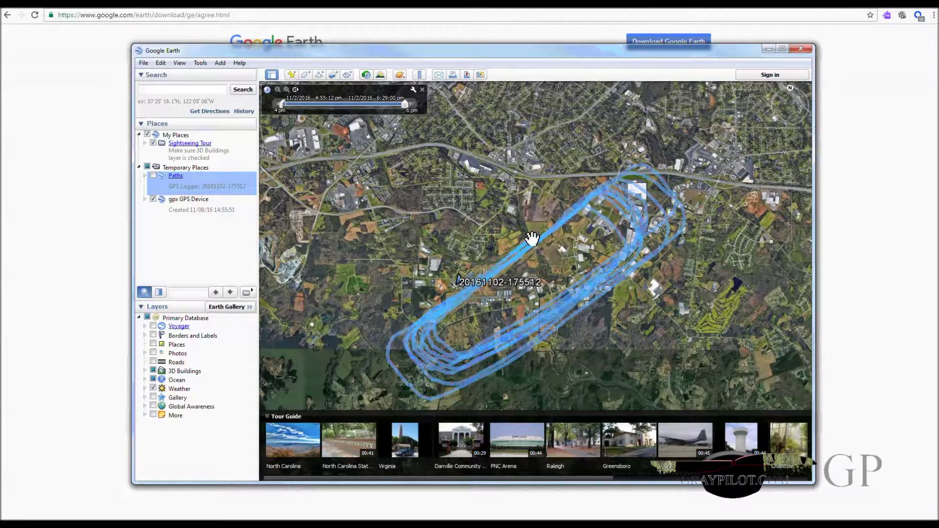
# Rewind the imported track's time slider in stages to its start at 4:55:12 pm on 11/2/2016
pyautogui.moveTo(661, 296); pyautogui.dragTo(641, 404)
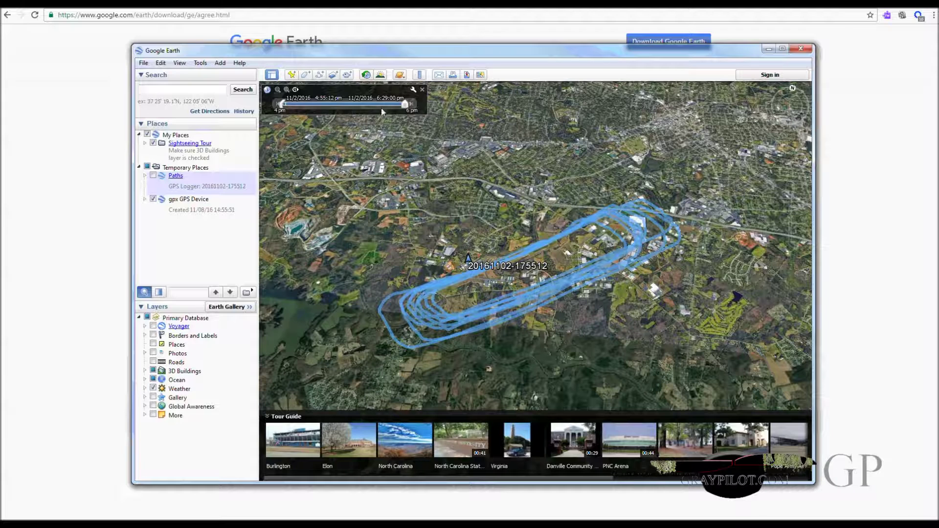
pyautogui.moveTo(405, 105); pyautogui.dragTo(386, 104)
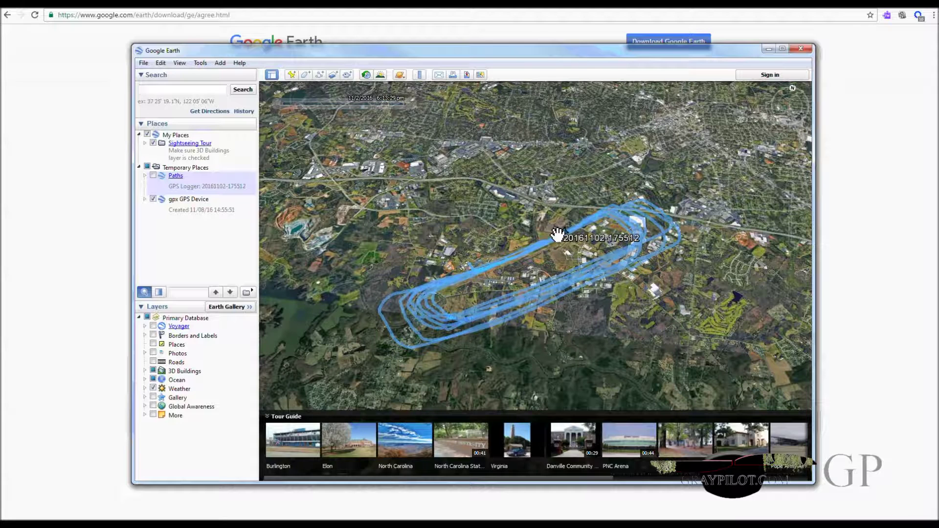
pyautogui.moveTo(348, 106)
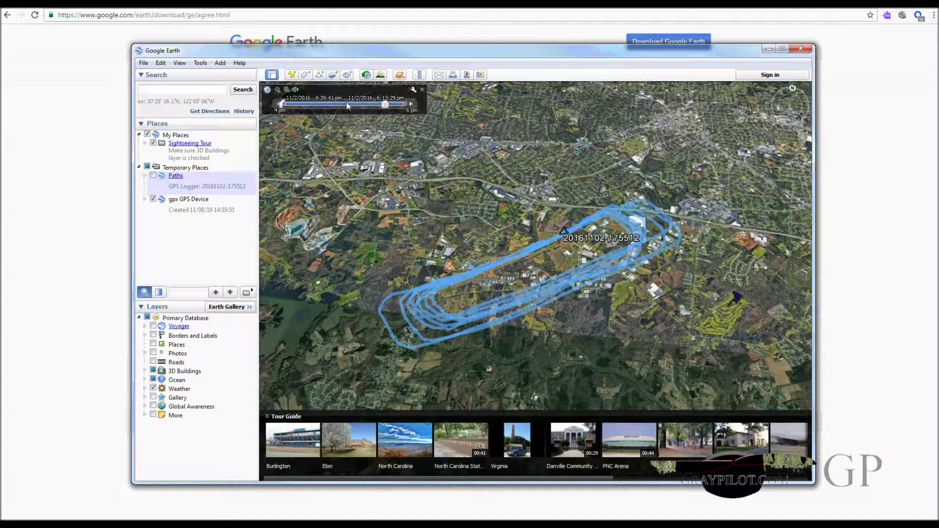
pyautogui.moveTo(384, 106); pyautogui.dragTo(358, 107)
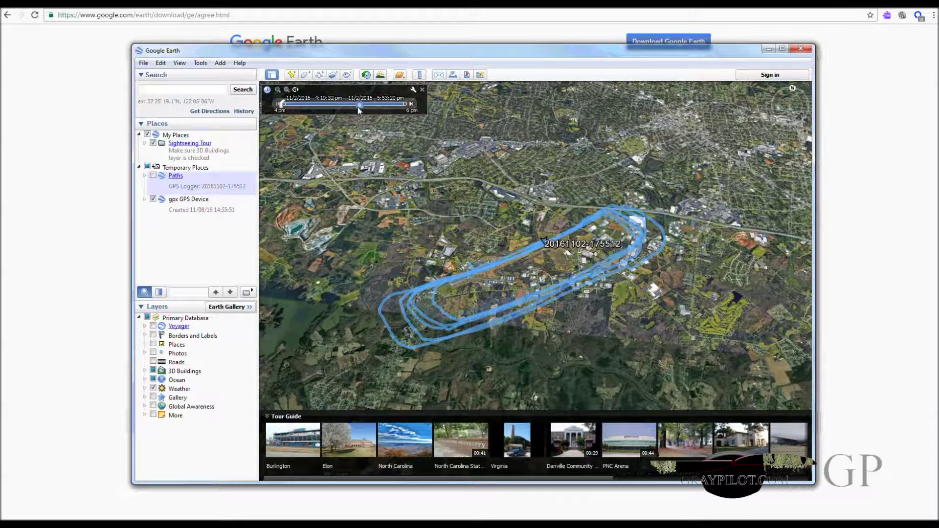
pyautogui.moveTo(357, 107); pyautogui.dragTo(280, 107)
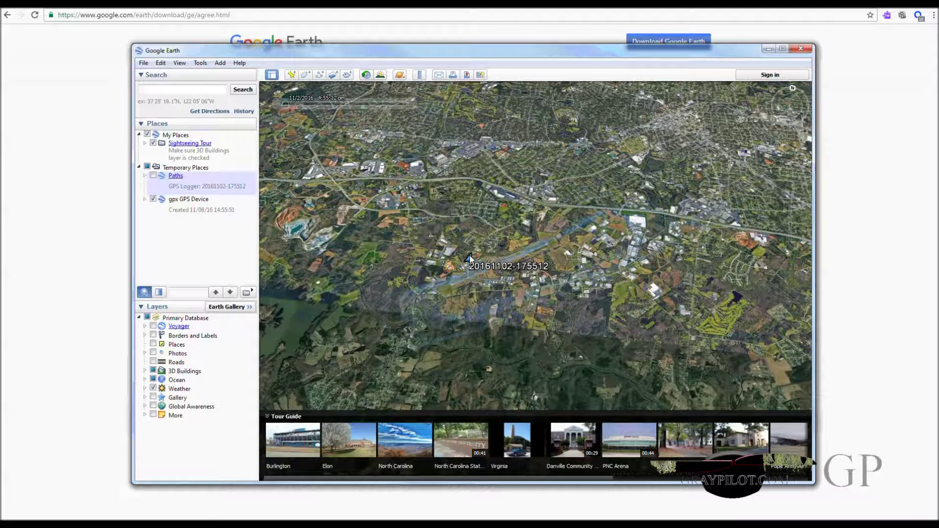
# Advance the track's time slider in stages to 5:28:55 pm to replay the first laps of the flight
pyautogui.moveTo(300, 103)
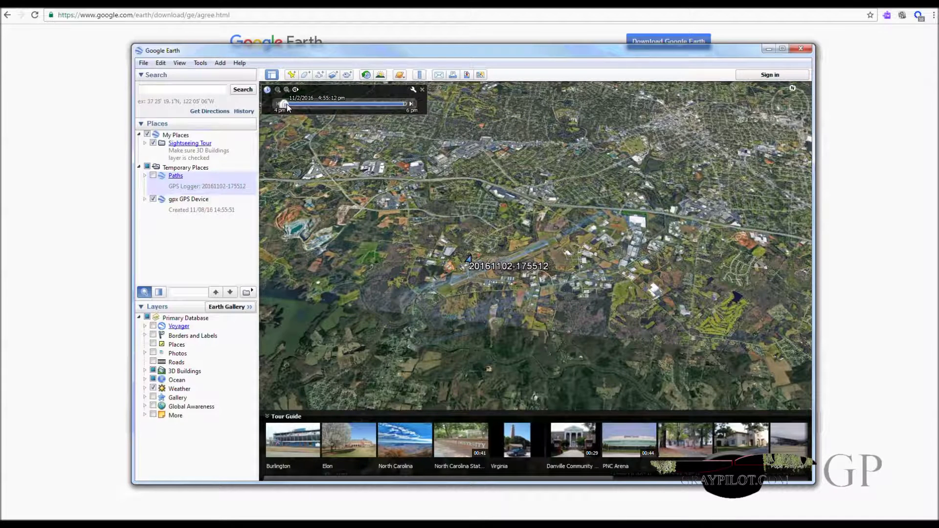
pyautogui.moveTo(286, 107); pyautogui.dragTo(305, 107)
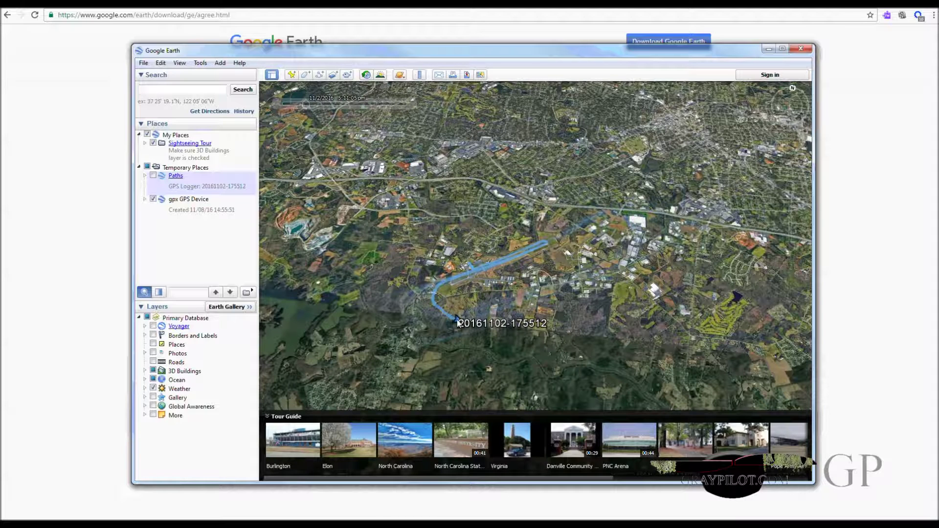
pyautogui.moveTo(307, 104); pyautogui.dragTo(310, 108)
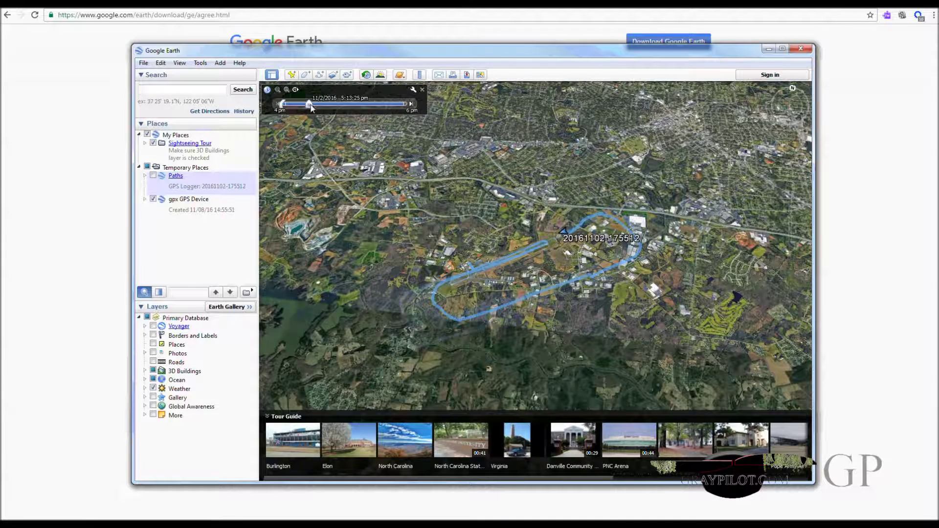
pyautogui.moveTo(310, 108)
pyautogui.mouseDown()
pyautogui.moveTo(396, 107)
pyautogui.moveTo(310, 106)
pyautogui.mouseUp()
pyautogui.moveTo(310, 107); pyautogui.dragTo(332, 110)
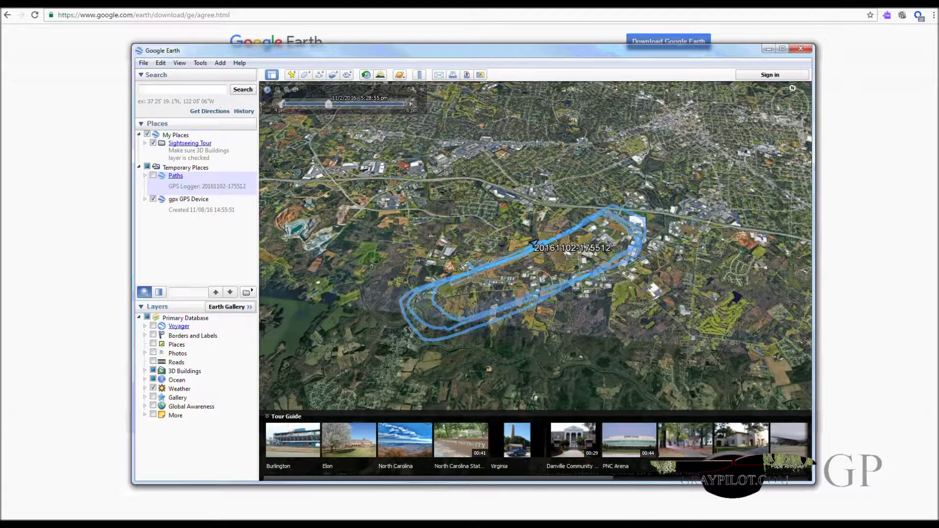